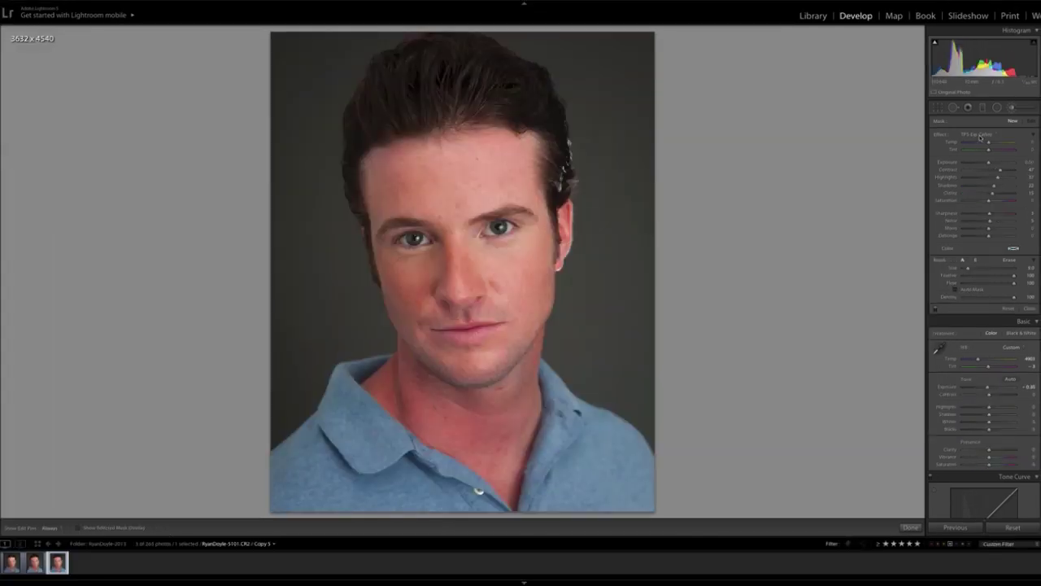
Paint the TPS-Perfect Skin (2) Medium brush preset over the face and neck with the selected mask overlay shown.
click(979, 136)
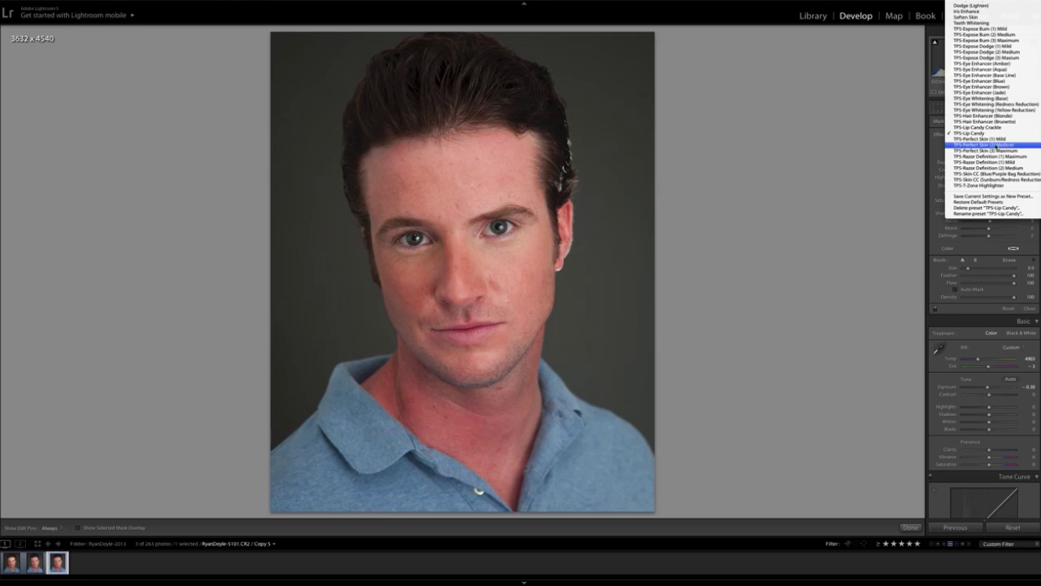
click(987, 146)
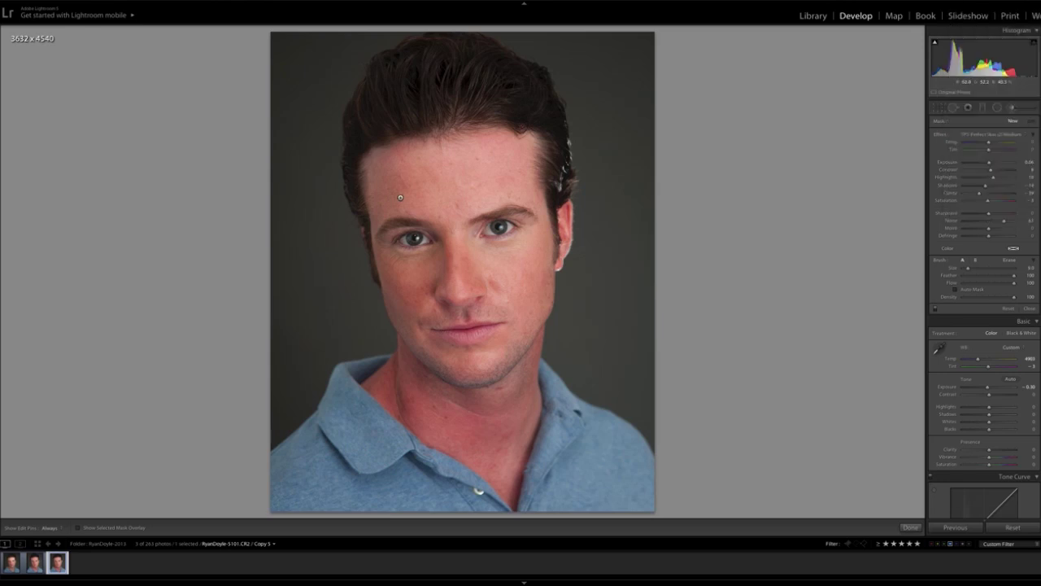
click(79, 528)
drag(411, 157, 375, 154)
mouse_move(374, 201)
mouse_down()
mouse_move(391, 291)
mouse_move(423, 352)
mouse_move(411, 407)
mouse_move(492, 471)
mouse_move(439, 429)
mouse_move(482, 460)
mouse_move(521, 407)
mouse_move(565, 203)
mouse_move(449, 141)
mouse_move(432, 167)
mouse_move(497, 171)
mouse_move(423, 281)
mouse_move(464, 423)
mouse_move(509, 297)
mouse_move(488, 232)
mouse_move(478, 404)
mouse_up()
Erase the skin-softening mask from both eyes, the eyebrows and the lips, and turn off the mask overlay.
key(])
key(])
key(alt)
mouse_move(411, 232)
mouse_down()
mouse_move(431, 244)
mouse_move(382, 228)
mouse_move(403, 227)
mouse_move(394, 235)
mouse_up()
mouse_move(500, 219)
mouse_down()
mouse_move(533, 220)
mouse_move(484, 232)
mouse_move(516, 226)
mouse_move(511, 209)
mouse_up()
mouse_move(460, 327)
mouse_down()
mouse_move(438, 330)
mouse_move(499, 321)
mouse_move(439, 329)
mouse_move(484, 335)
mouse_move(468, 334)
mouse_up()
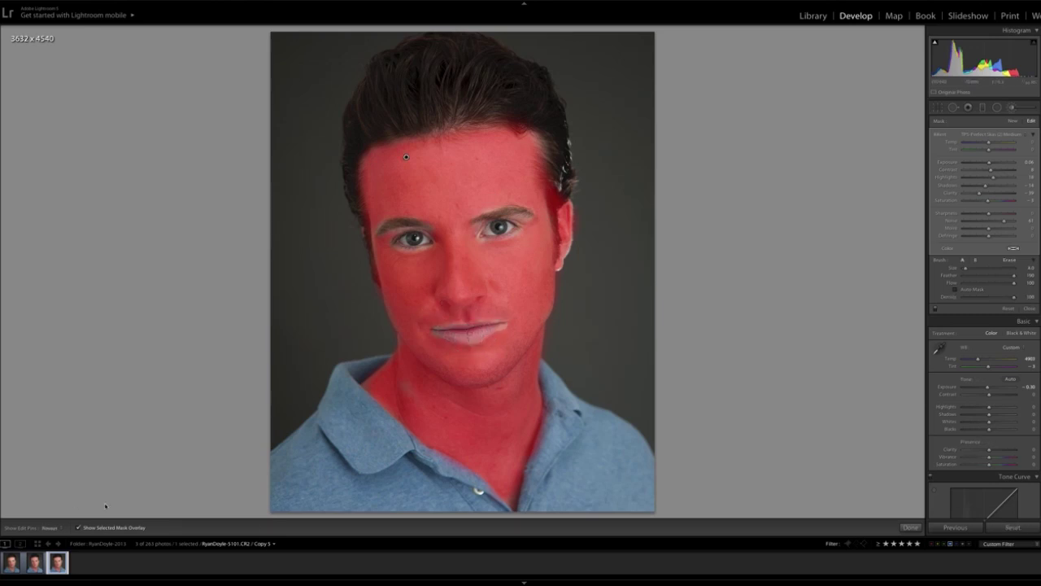
click(79, 527)
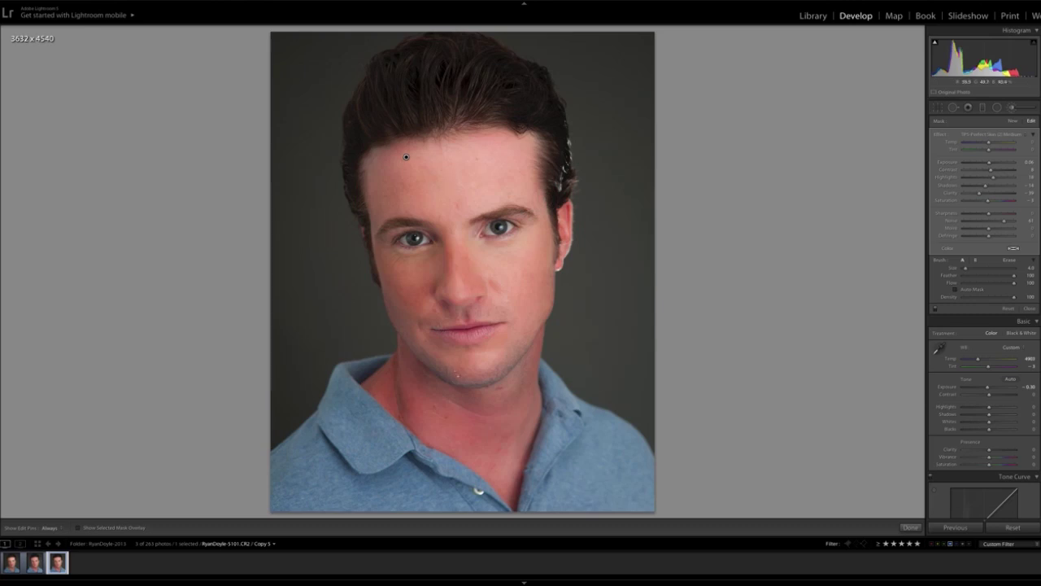
Brush the TPS-Skin CC (Sunburn/Redness Reduction) preset over the face and neck as a separate adjustment.
click(1005, 134)
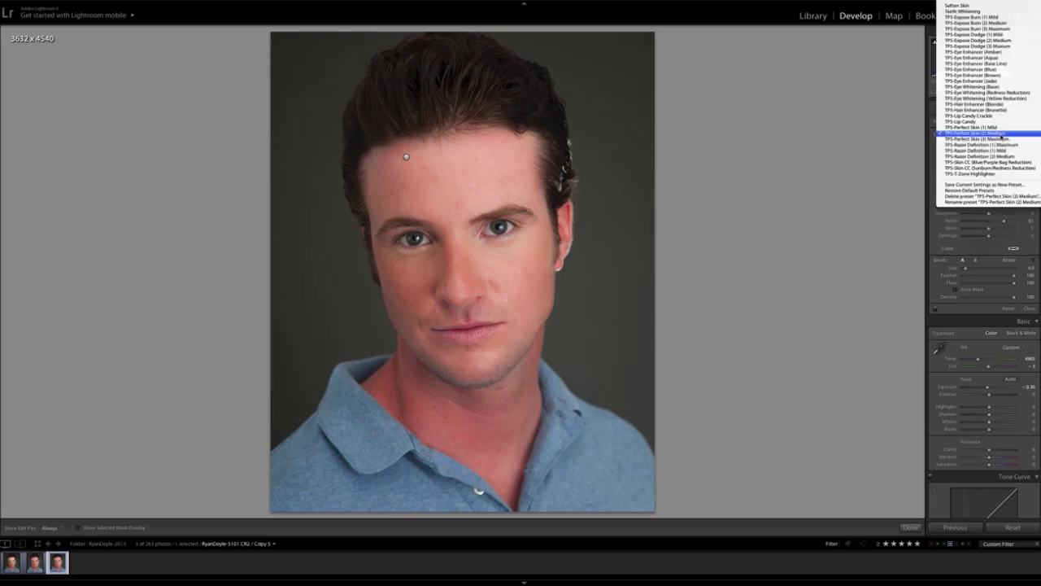
click(993, 169)
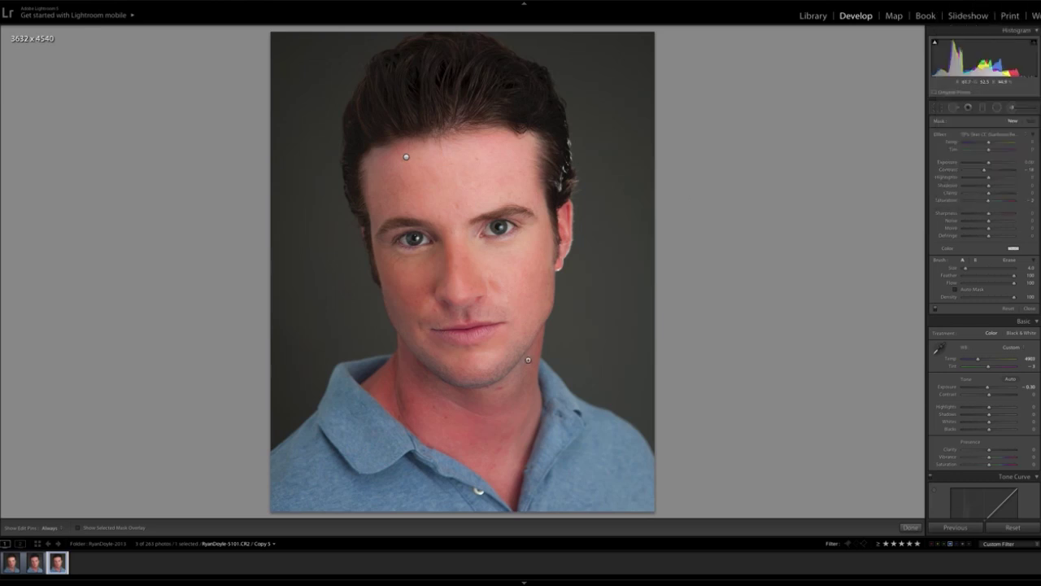
mouse_move(496, 134)
mouse_down()
mouse_move(398, 146)
mouse_move(383, 165)
mouse_move(391, 178)
mouse_move(405, 166)
mouse_move(387, 192)
mouse_move(420, 192)
mouse_move(380, 215)
mouse_move(432, 224)
mouse_move(447, 243)
mouse_move(449, 257)
mouse_move(420, 288)
mouse_move(390, 263)
mouse_move(414, 286)
mouse_move(431, 259)
mouse_move(417, 300)
mouse_move(479, 300)
mouse_move(462, 261)
mouse_move(485, 287)
mouse_move(456, 321)
mouse_move(471, 321)
mouse_move(434, 318)
mouse_move(418, 295)
mouse_move(415, 333)
mouse_move(436, 365)
mouse_move(473, 380)
mouse_move(501, 373)
mouse_up()
mouse_move(391, 360)
mouse_down()
mouse_move(372, 385)
mouse_move(436, 439)
mouse_move(405, 420)
mouse_move(509, 474)
mouse_move(527, 427)
mouse_move(537, 335)
mouse_move(463, 396)
mouse_move(437, 384)
mouse_move(395, 391)
mouse_move(396, 366)
mouse_move(425, 407)
mouse_move(403, 409)
mouse_move(453, 420)
mouse_move(444, 426)
mouse_move(477, 438)
mouse_move(493, 415)
mouse_move(510, 426)
mouse_move(502, 396)
mouse_move(498, 486)
mouse_move(481, 396)
mouse_move(397, 387)
mouse_move(430, 390)
mouse_up()
key(h)
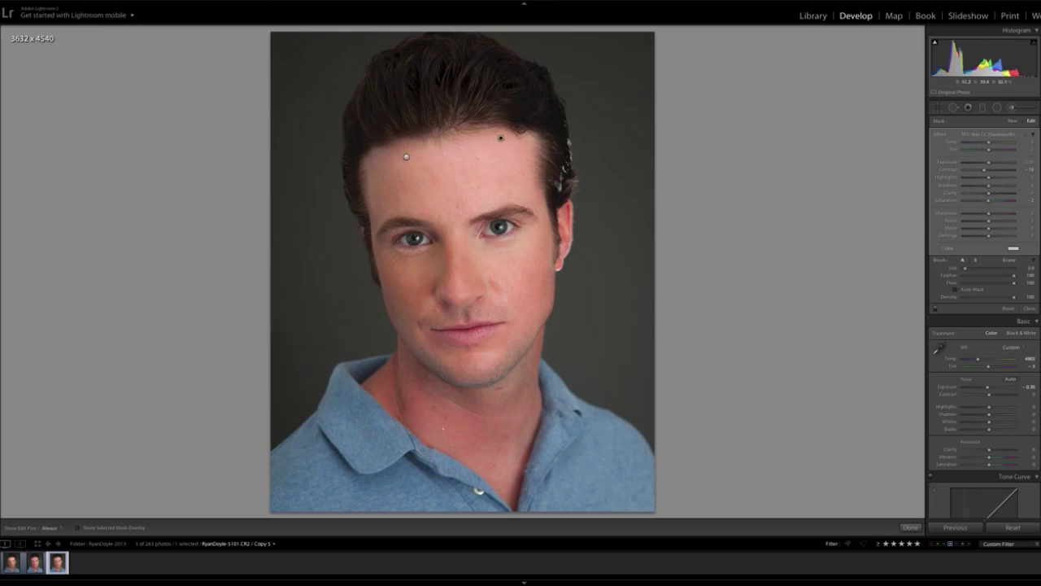
Add a second sunburn and redness reduction brush adjustment and paint it over the neck.
click(1011, 121)
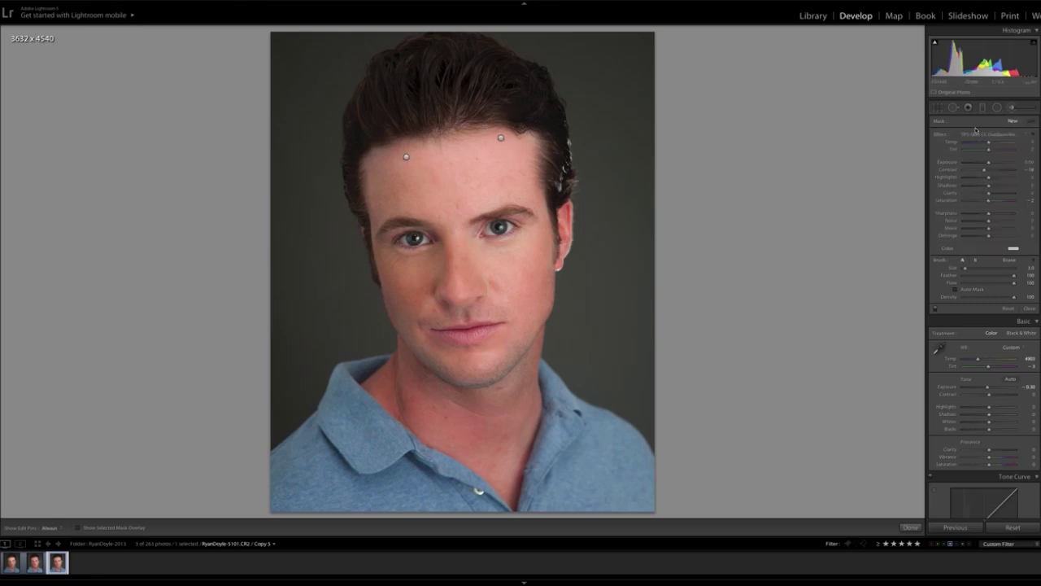
key(h)
mouse_move(404, 378)
mouse_down()
mouse_move(374, 388)
mouse_move(414, 389)
mouse_move(395, 379)
mouse_move(418, 379)
mouse_move(422, 419)
mouse_move(405, 388)
mouse_move(393, 389)
mouse_move(425, 428)
mouse_move(449, 415)
mouse_move(460, 451)
mouse_move(480, 418)
mouse_move(500, 439)
mouse_move(477, 448)
mouse_move(484, 473)
mouse_move(474, 399)
mouse_up()
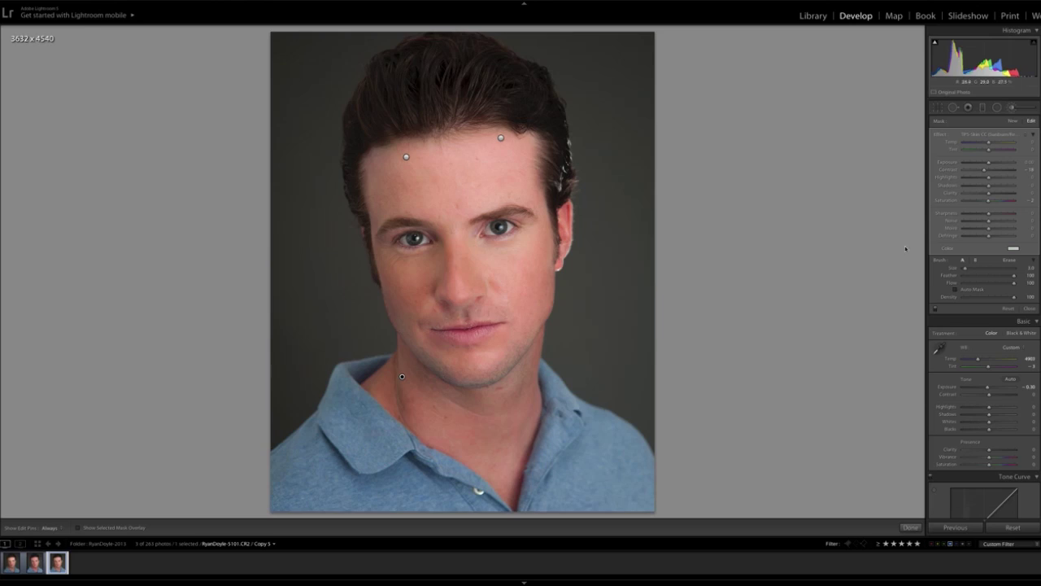
Paint the hair with the TPS-Hair Enhancer (Blonde) brush preset.
click(1002, 135)
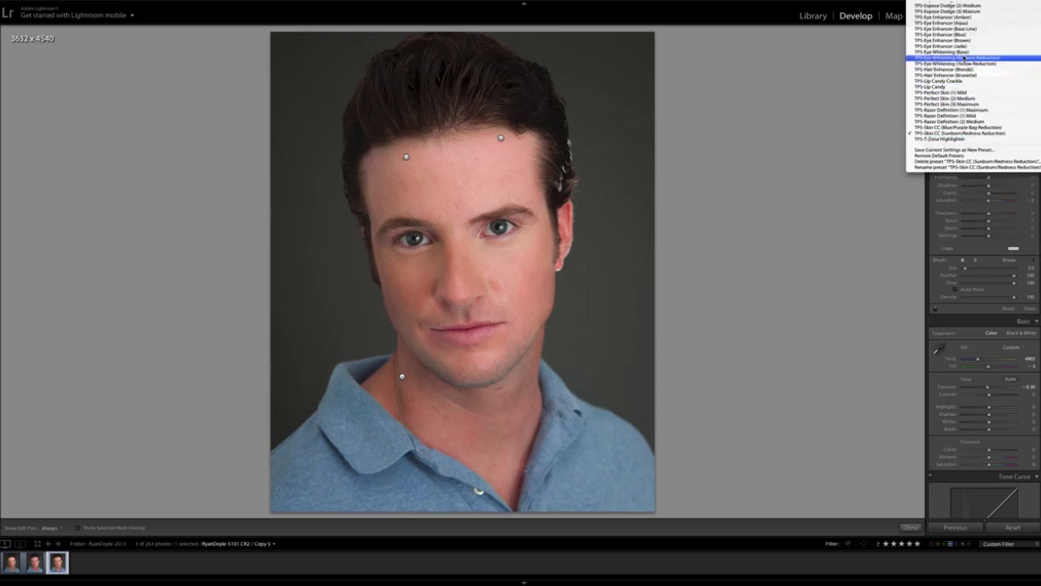
scroll(964, 101, up, 3)
click(947, 93)
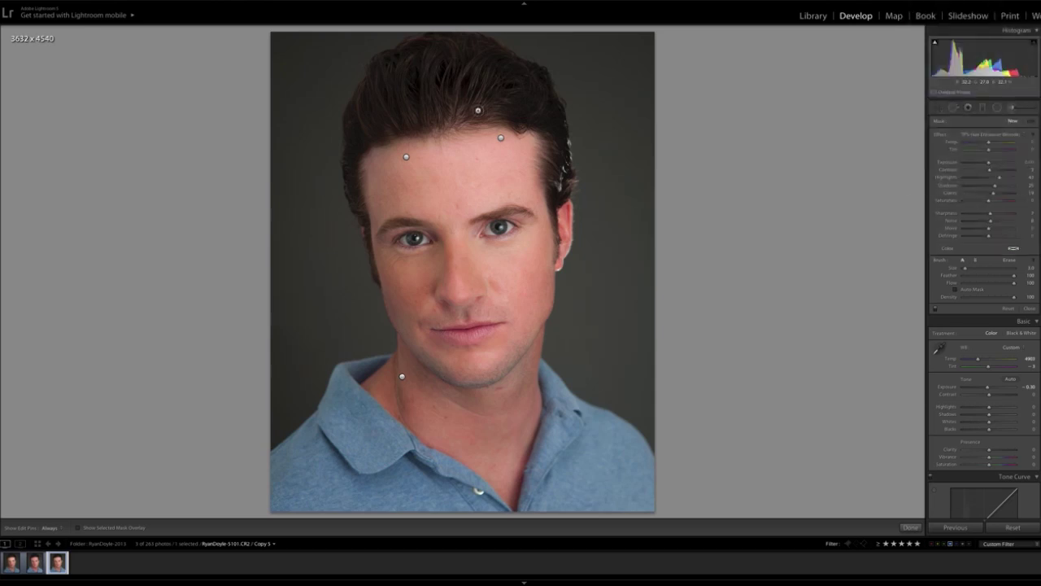
key(h)
mouse_move(405, 79)
mouse_down()
mouse_move(523, 84)
mouse_move(454, 49)
mouse_move(473, 57)
mouse_move(369, 118)
mouse_move(355, 150)
mouse_move(492, 118)
mouse_up()
key(h)
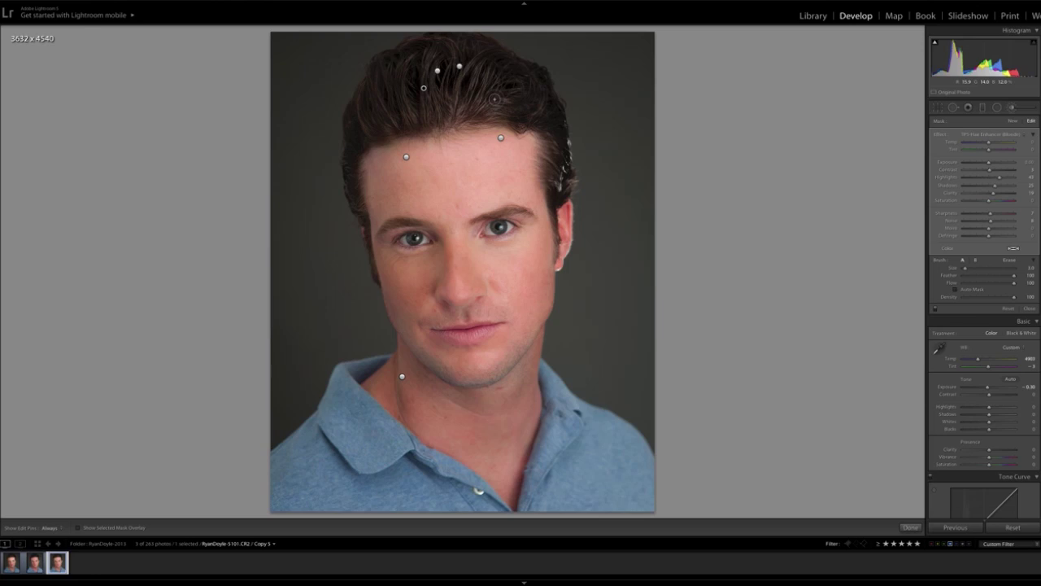
Create a new brush adjustment with TPS-Eye Whitening (Base) and paint the whites of both eyes.
click(1011, 120)
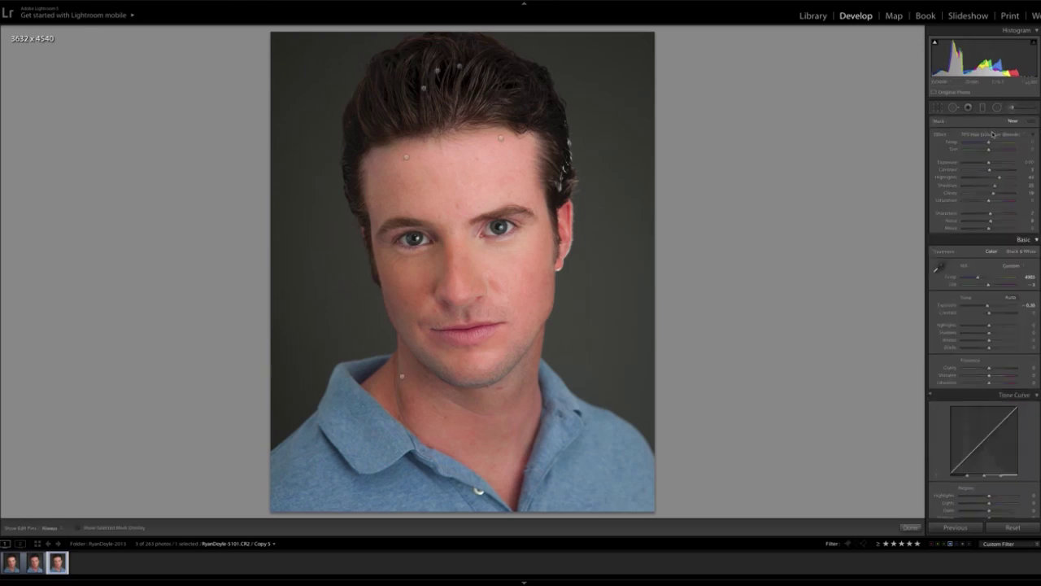
click(991, 134)
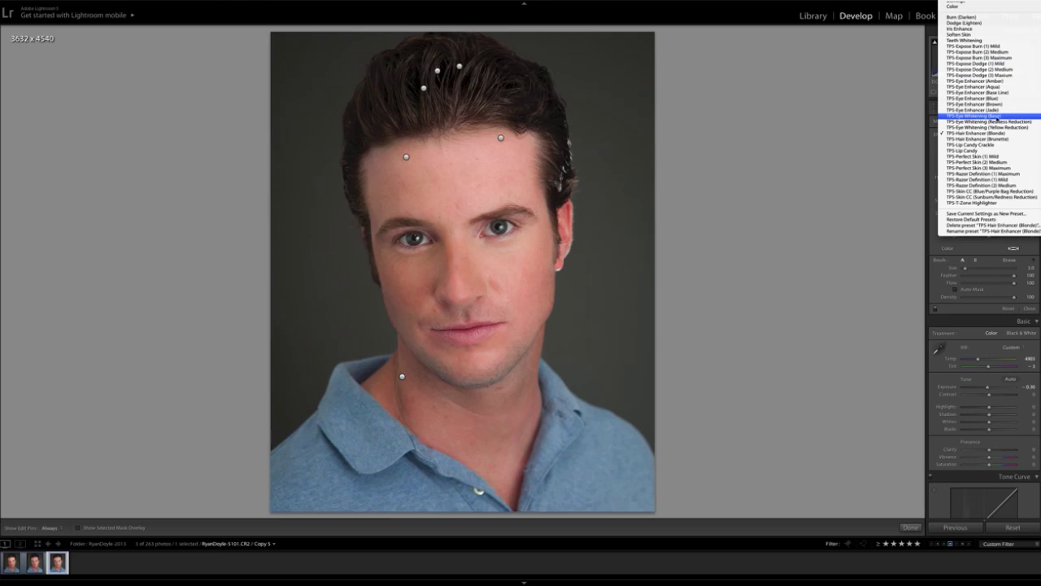
click(975, 117)
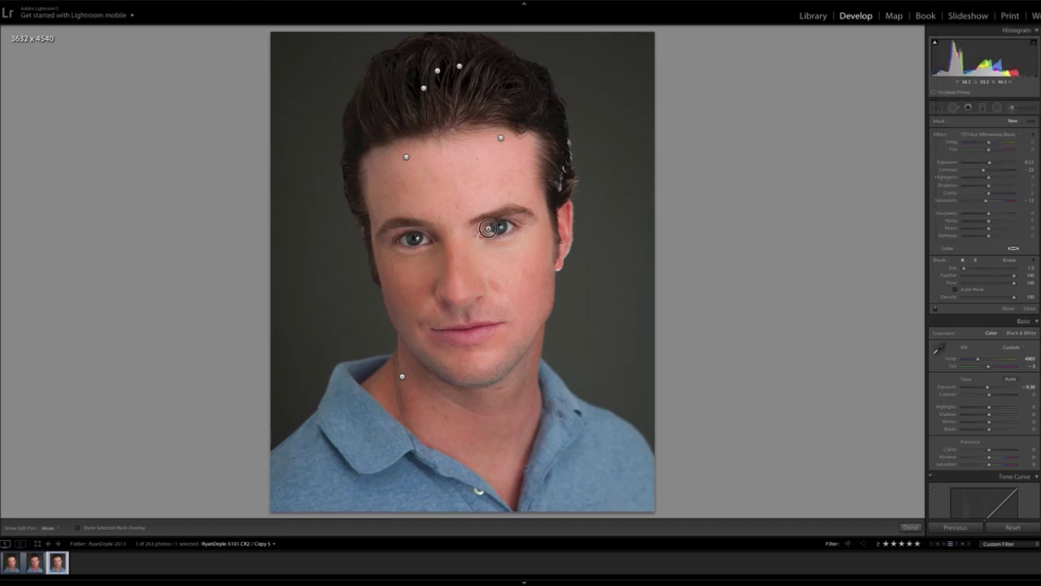
drag(491, 230, 512, 228)
drag(424, 241, 419, 237)
click(402, 241)
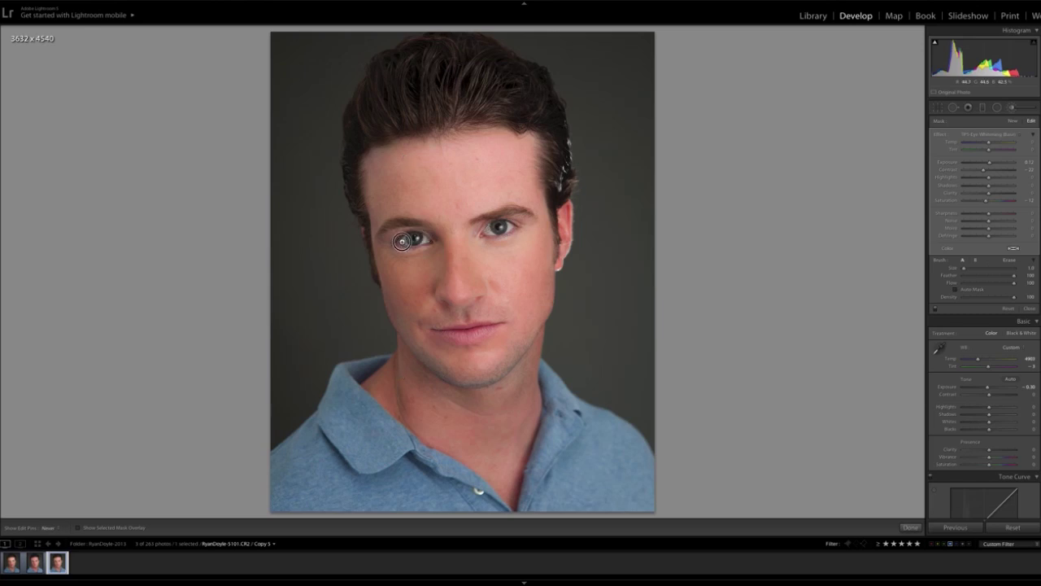
key(h)
Brush the TPS-Eye Enhancer (Base Line) preset over the irises of both eyes.
click(998, 135)
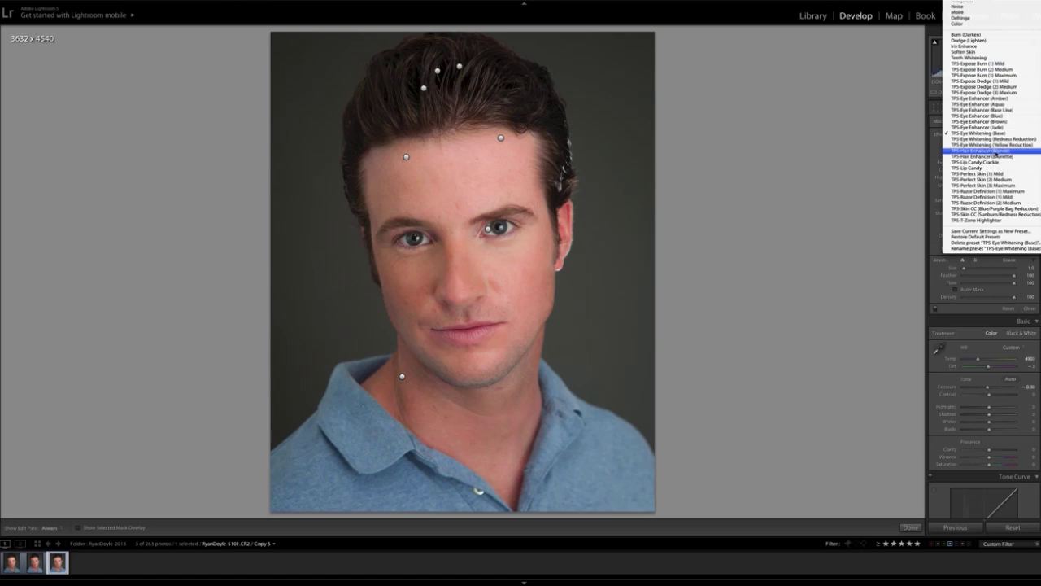
click(1005, 110)
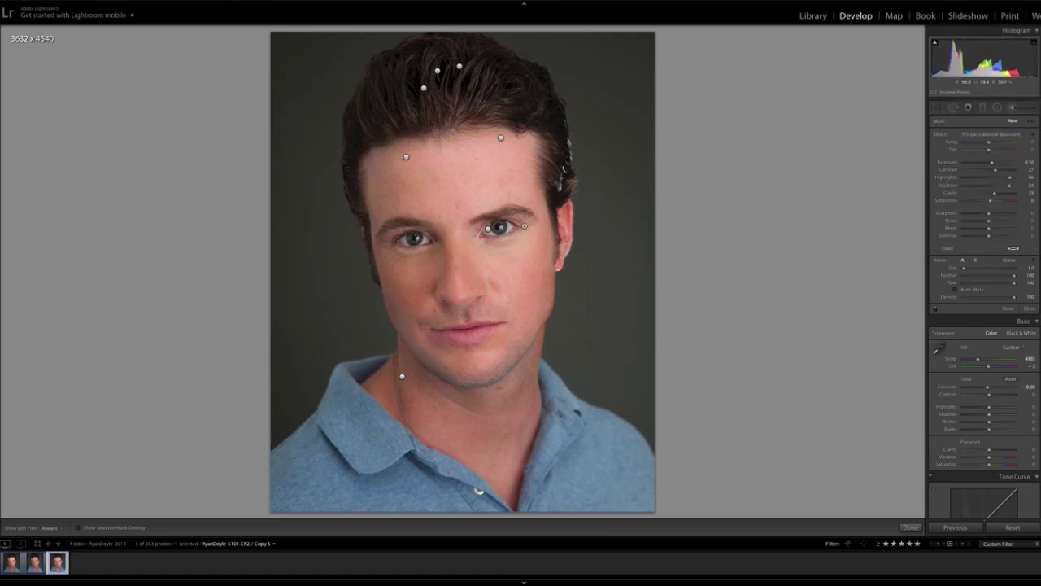
key(h)
drag(502, 228, 493, 224)
drag(414, 242, 415, 238)
key(h)
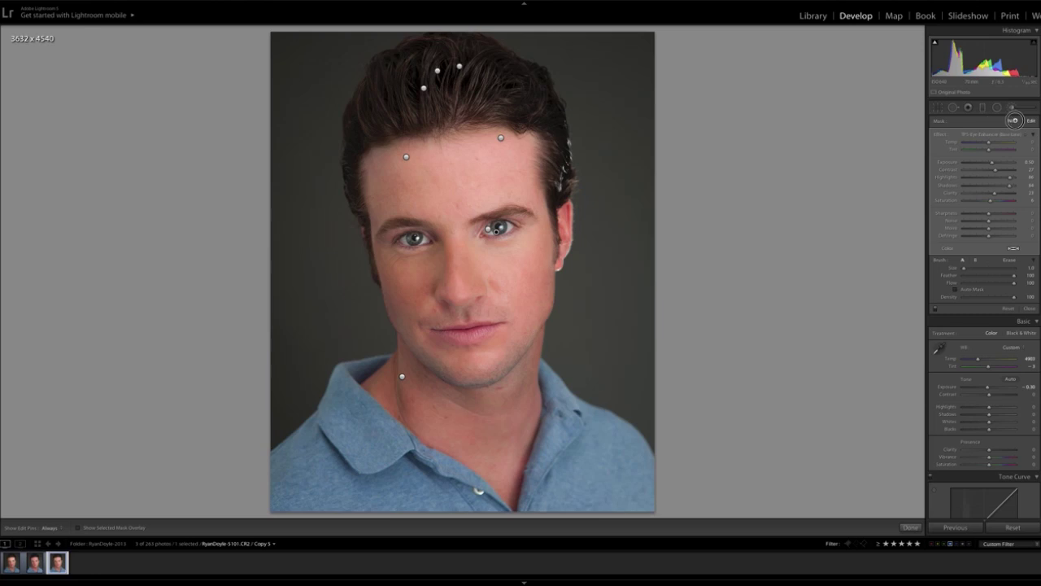
Apply a TPS-Razor Definition brush preset to the stubble along the jaw and above the upper lip.
click(999, 134)
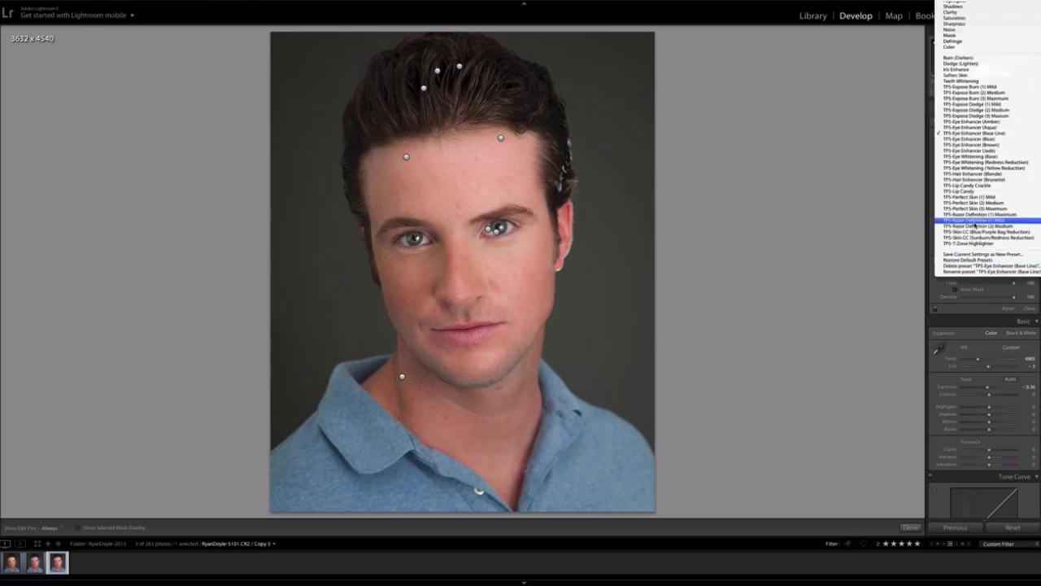
click(1003, 220)
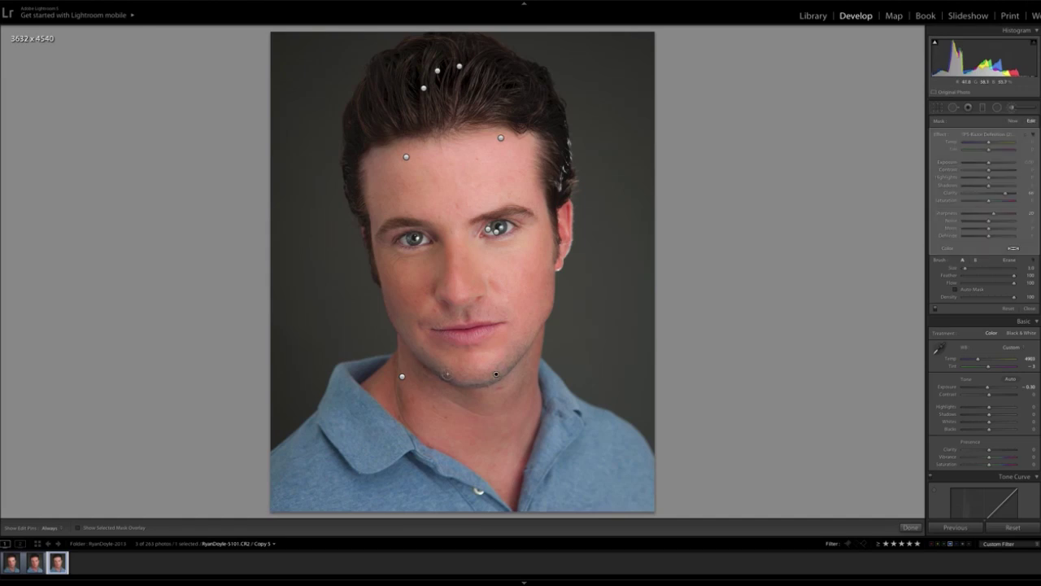
drag(478, 310, 444, 314)
Create a new brush adjustment with the exposure at 0.43 and paint it over the forehead and face.
click(1013, 120)
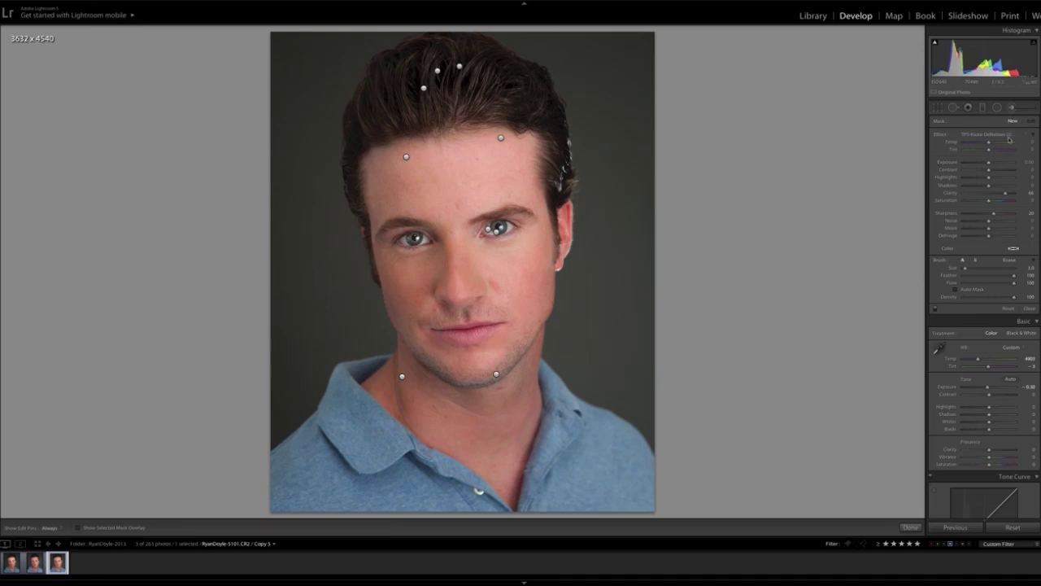
click(1009, 136)
click(977, 151)
drag(450, 144, 486, 389)
mouse_move(388, 195)
mouse_down()
mouse_move(517, 184)
mouse_move(525, 152)
mouse_up()
Erase the brightening brush's spill around the hairline and check the result with the edit pins hidden and shown.
key(h)
key(alt)
scroll(366, 134, up, 4)
mouse_move(365, 133)
mouse_down()
mouse_move(366, 220)
mouse_move(371, 145)
mouse_up()
key(h)
key(h)
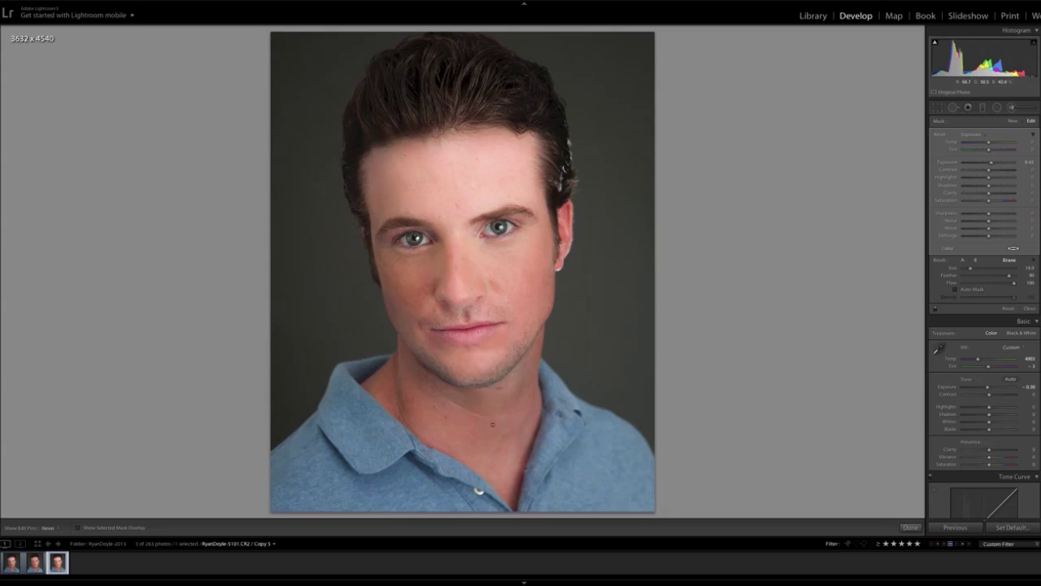
key(h)
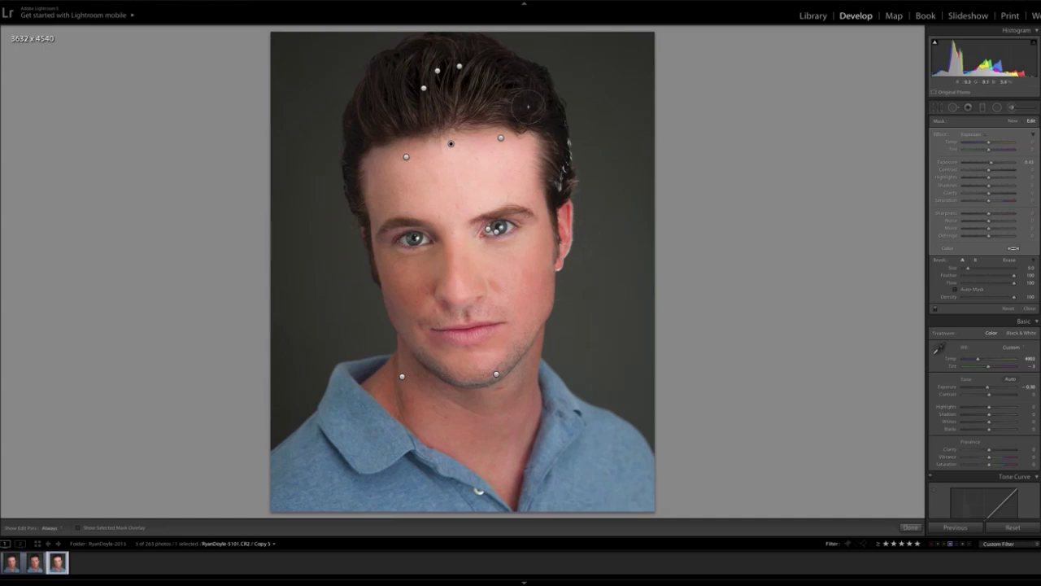
Close the adjustment brush and compare the retouched portrait with the previous unretouched virtual copy.
key(k)
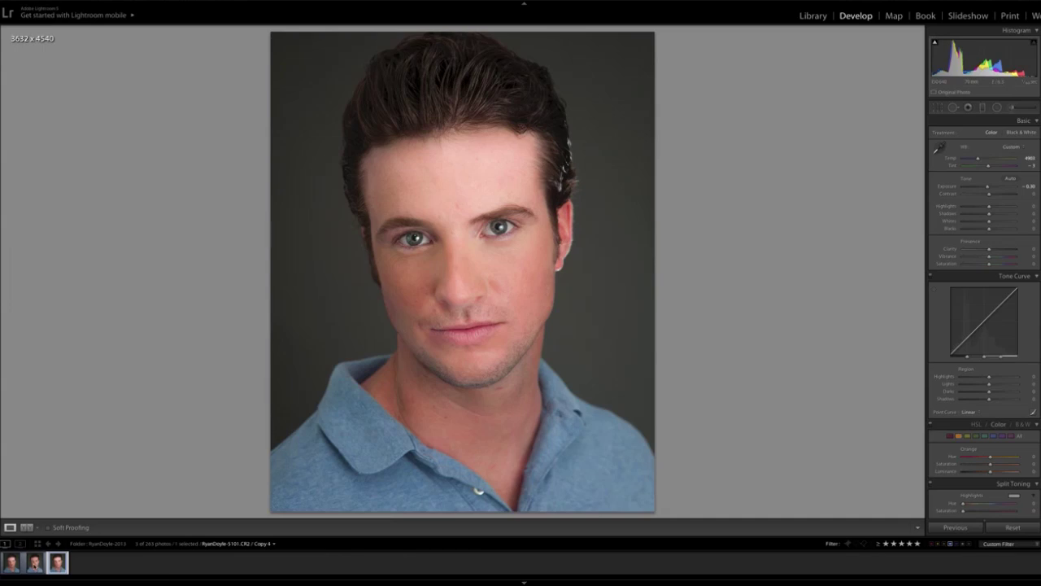
key(Left)
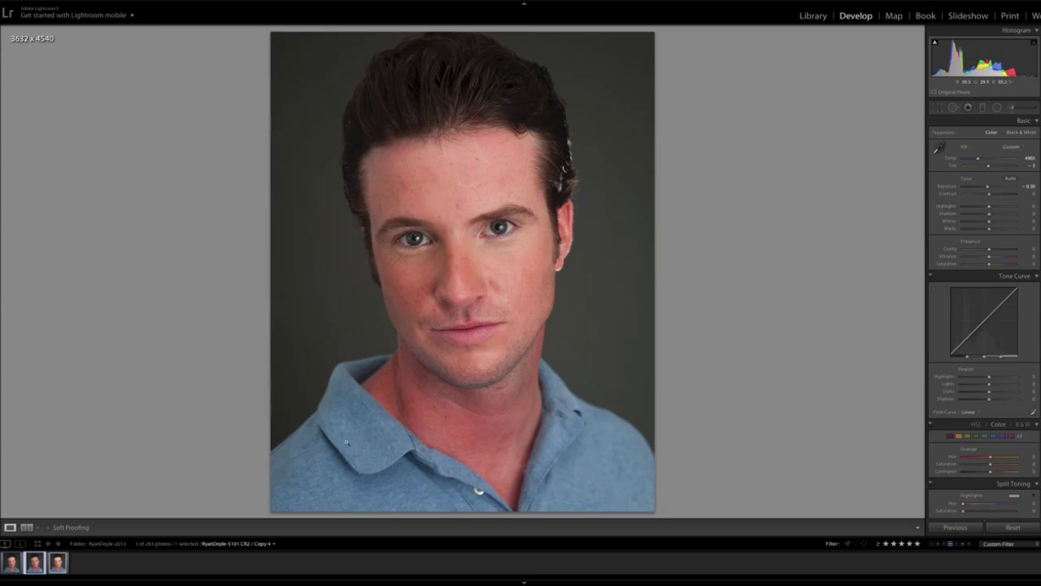
click(59, 561)
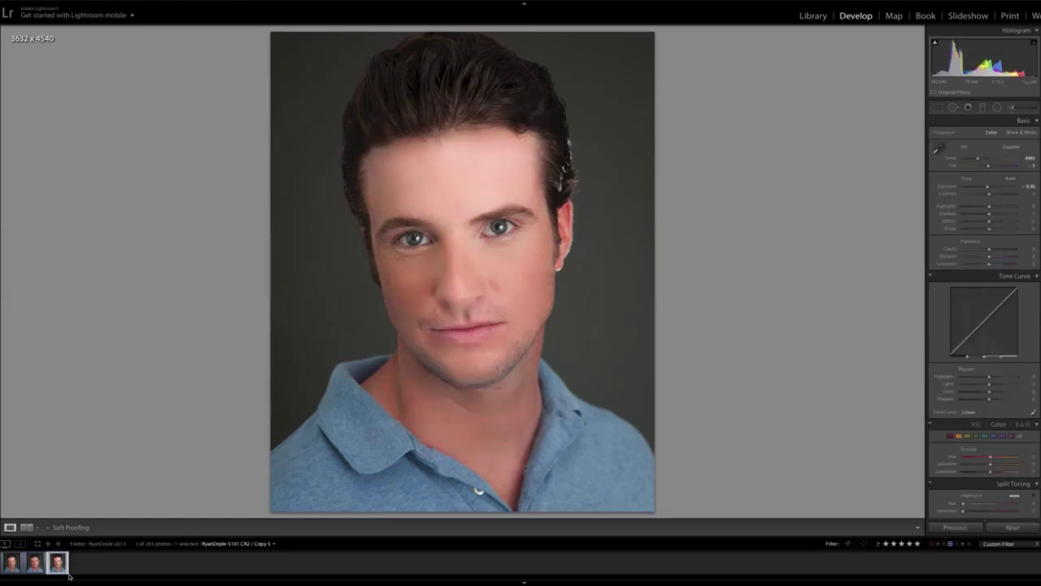